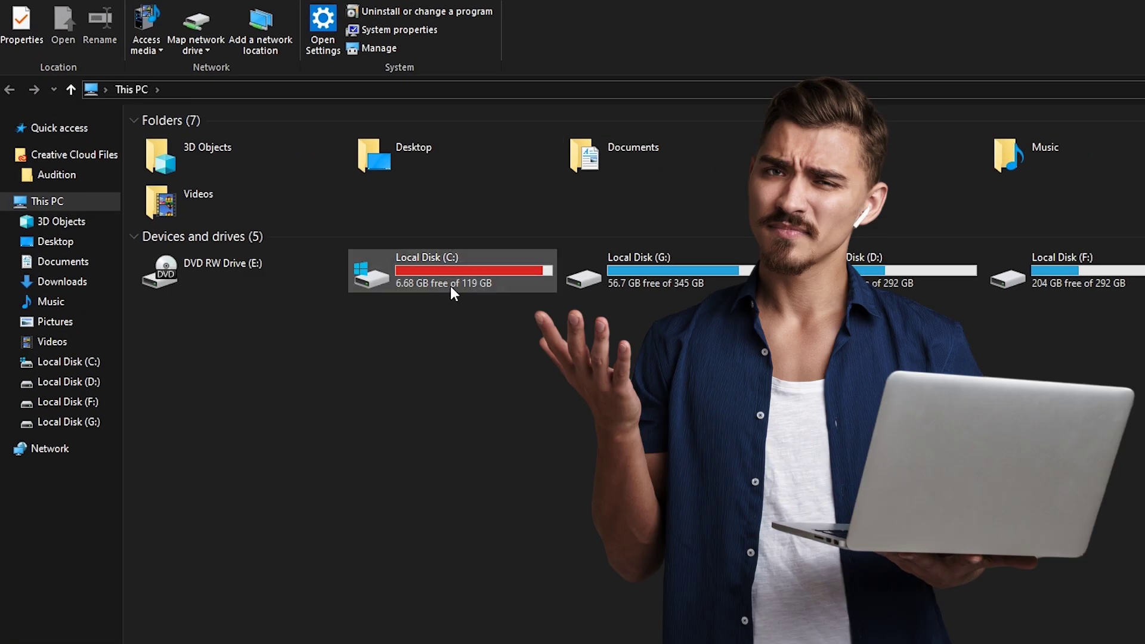
# Step: Browse the nearly full Local Disk (C:), then close File Explorer
pyautogui.doubleClick(446, 280)
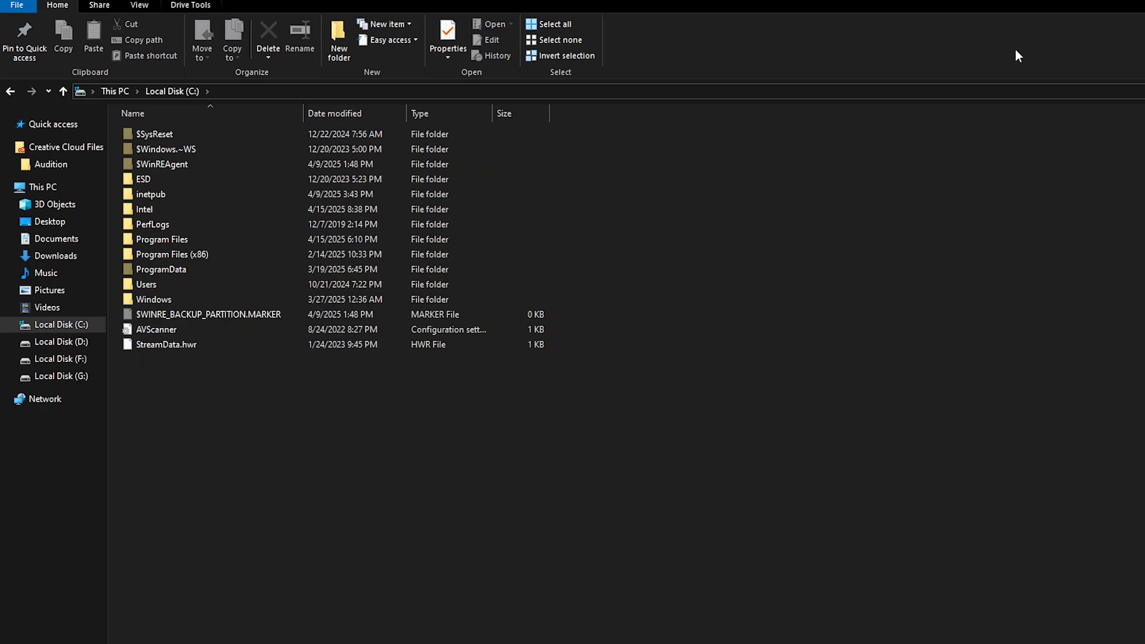
pyautogui.click(1130, 6)
# Step: Open Settings > System > Storage for Local Disk (C:) and show all usage categories
pyautogui.click(13, 634)
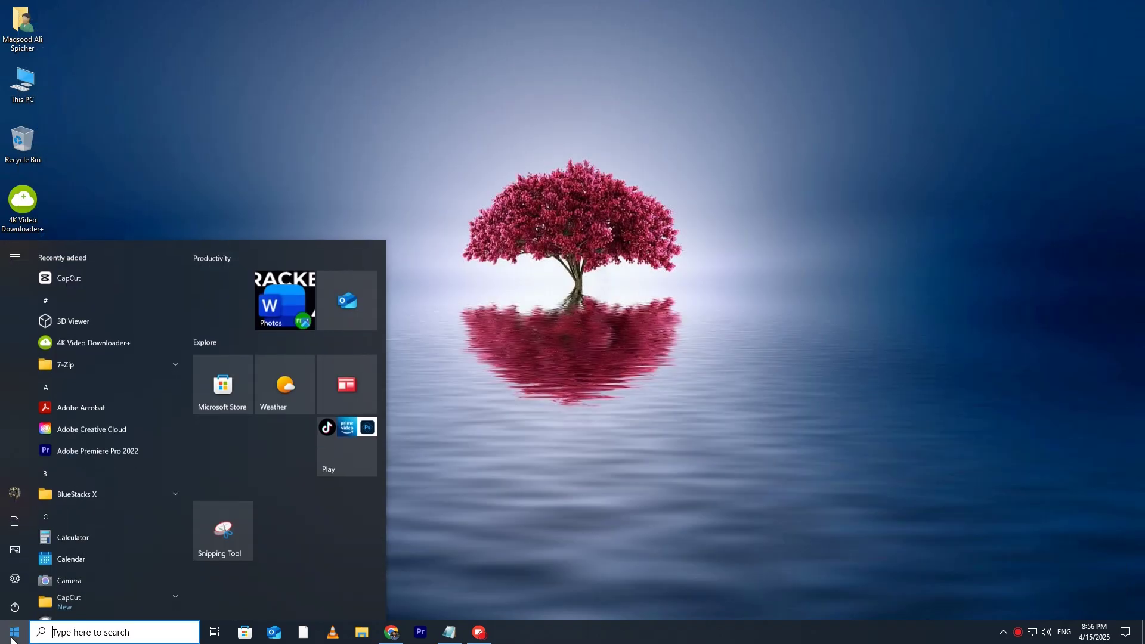
pyautogui.click(31, 580)
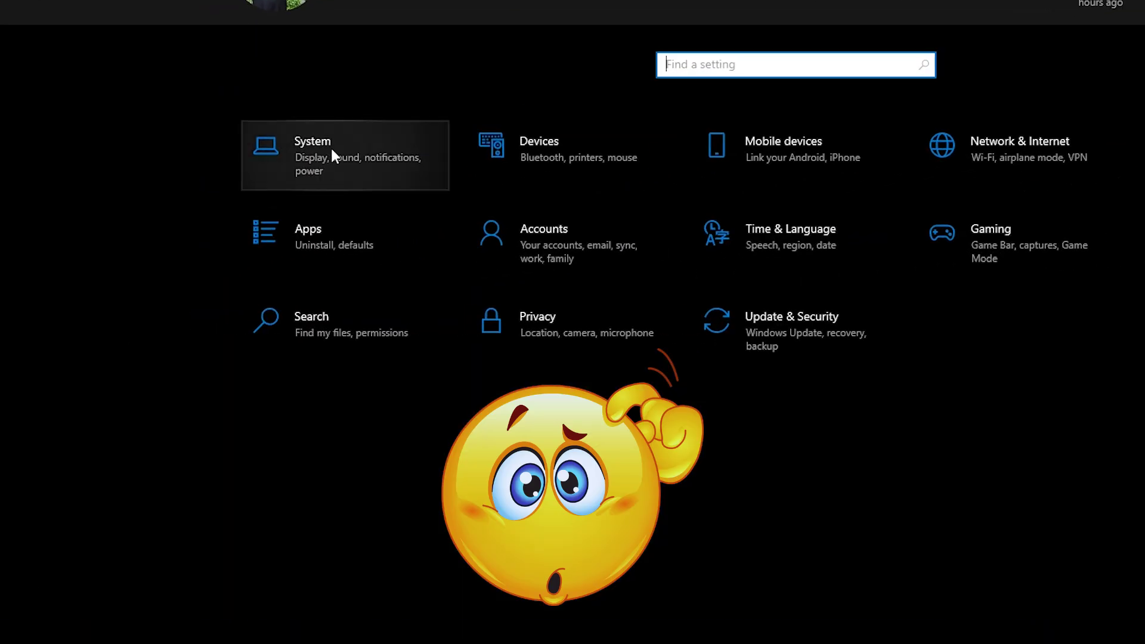
pyautogui.click(332, 154)
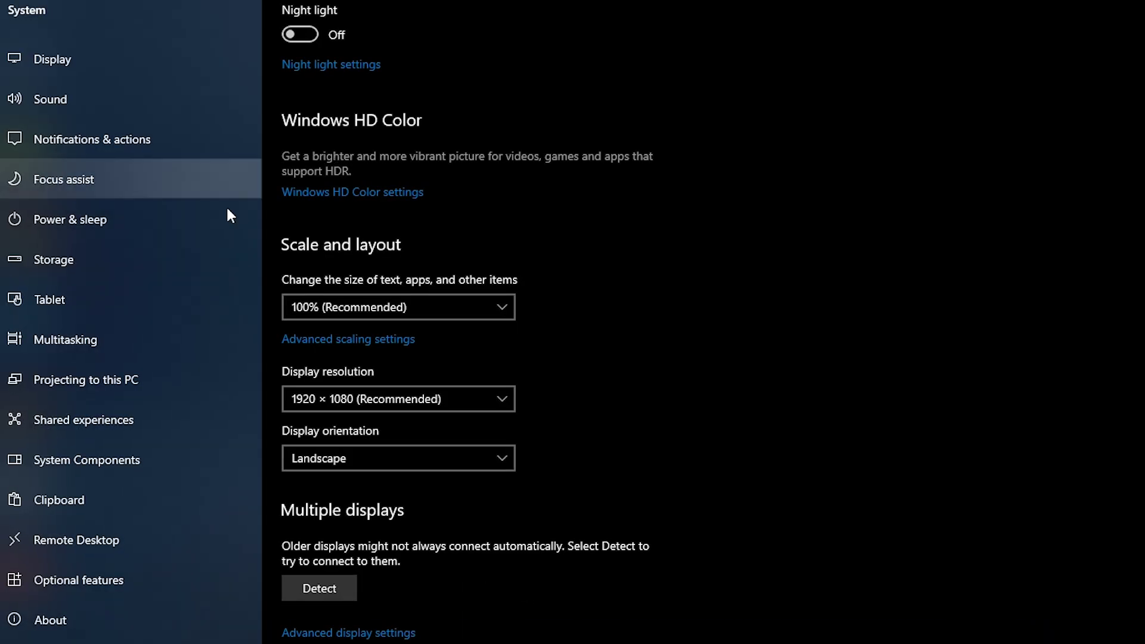
pyautogui.click(122, 268)
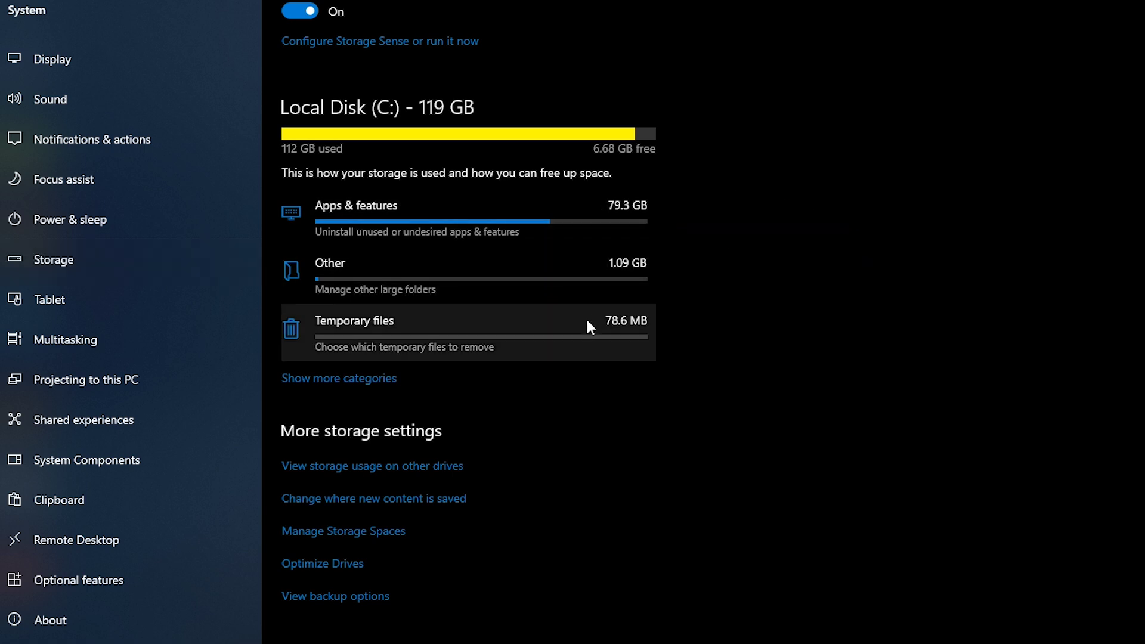
pyautogui.click(376, 382)
pyautogui.scroll(-5, 600, 383)
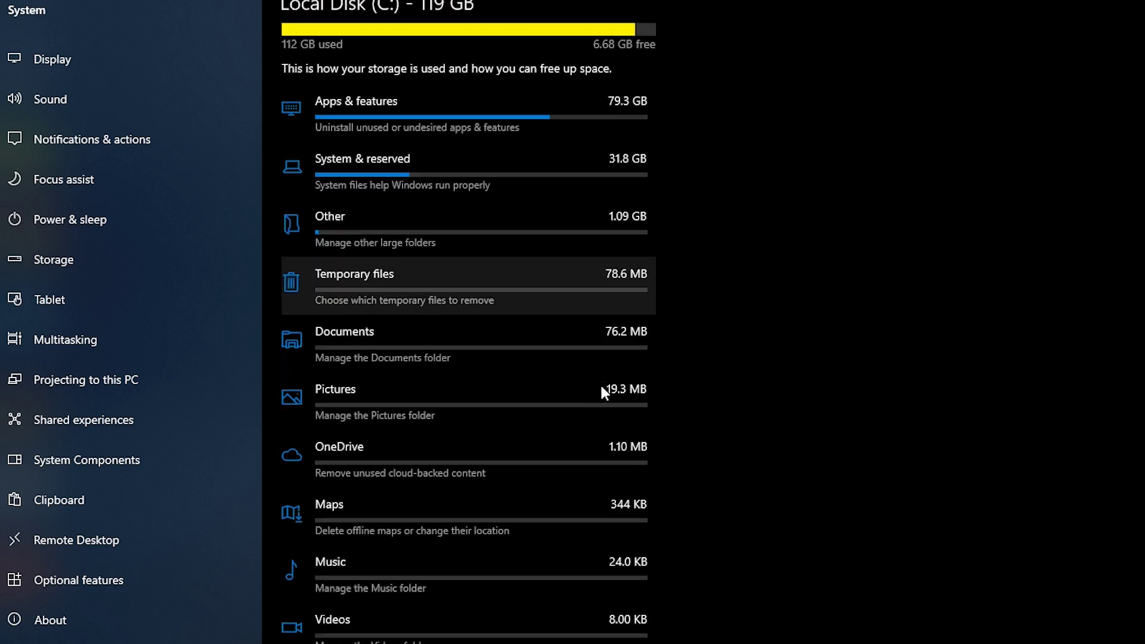
pyautogui.scroll(5, 663, 549)
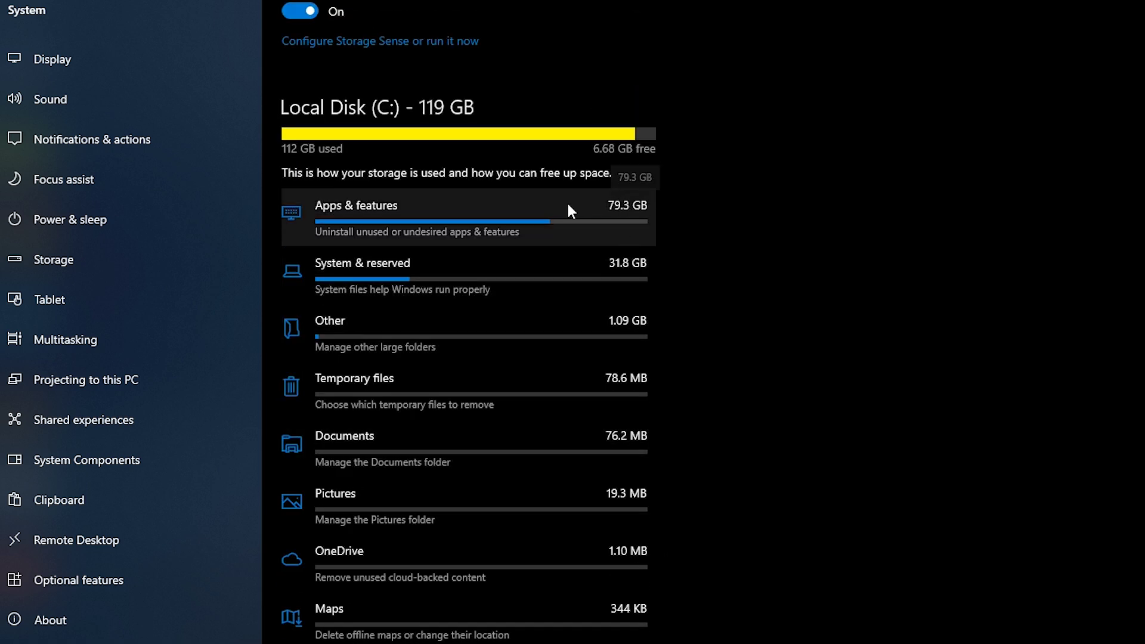
# Step: List the Apps & features entries sorted by Size and scroll through them
pyautogui.click(523, 208)
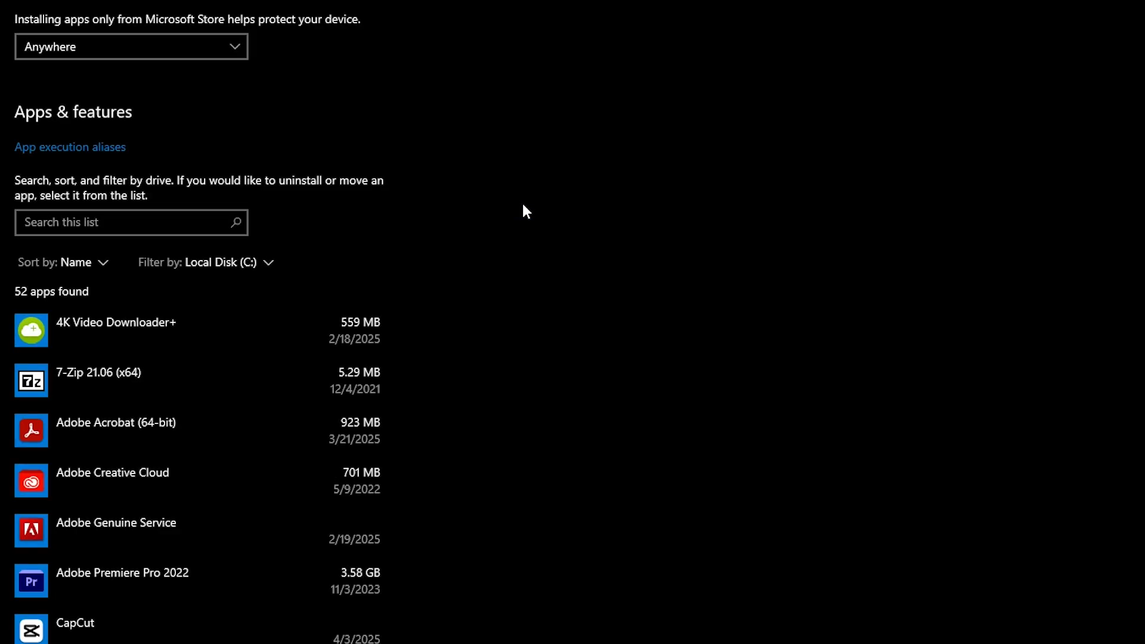
pyautogui.click(103, 263)
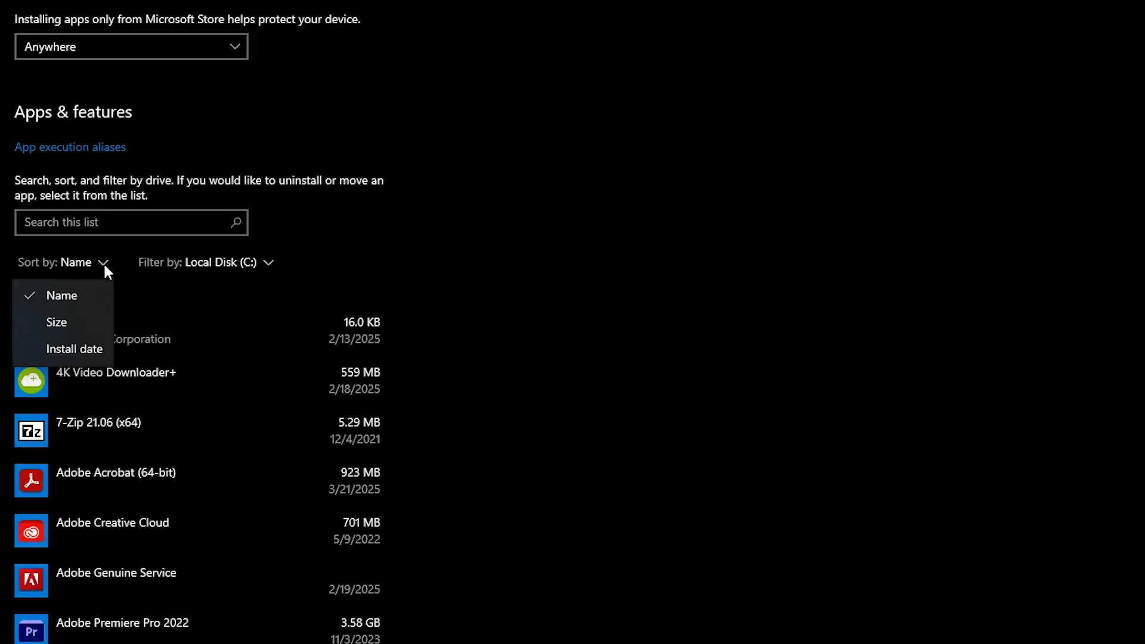
pyautogui.click(77, 321)
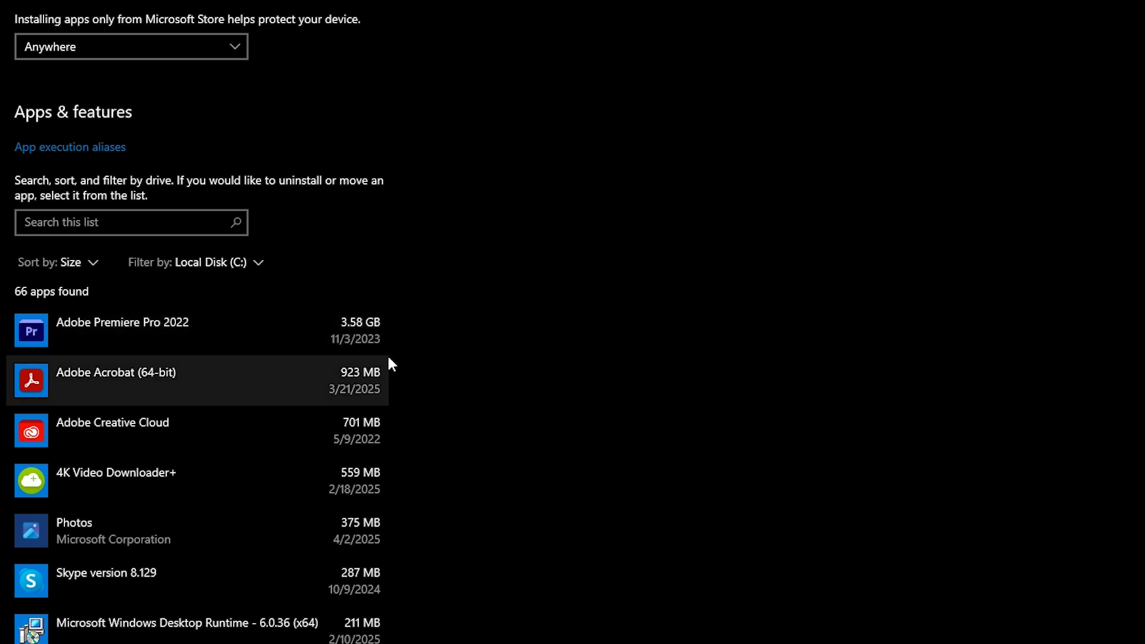
pyautogui.scroll(-2, 388, 355)
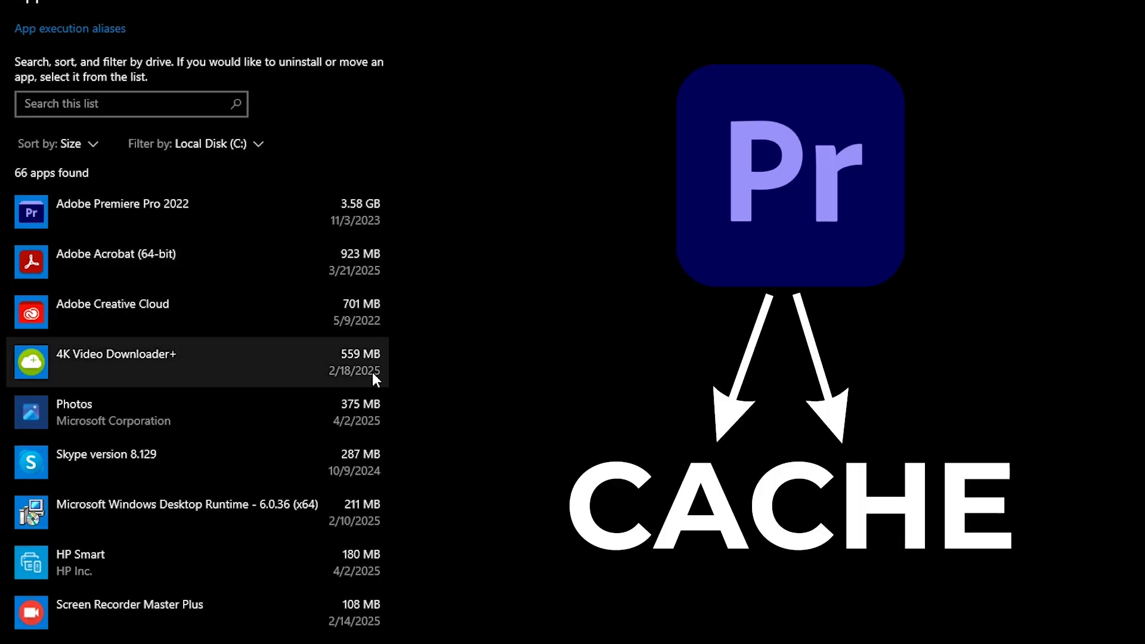
pyautogui.scroll(-1, 373, 393)
pyautogui.scroll(-4, 374, 396)
pyautogui.scroll(-6, 374, 396)
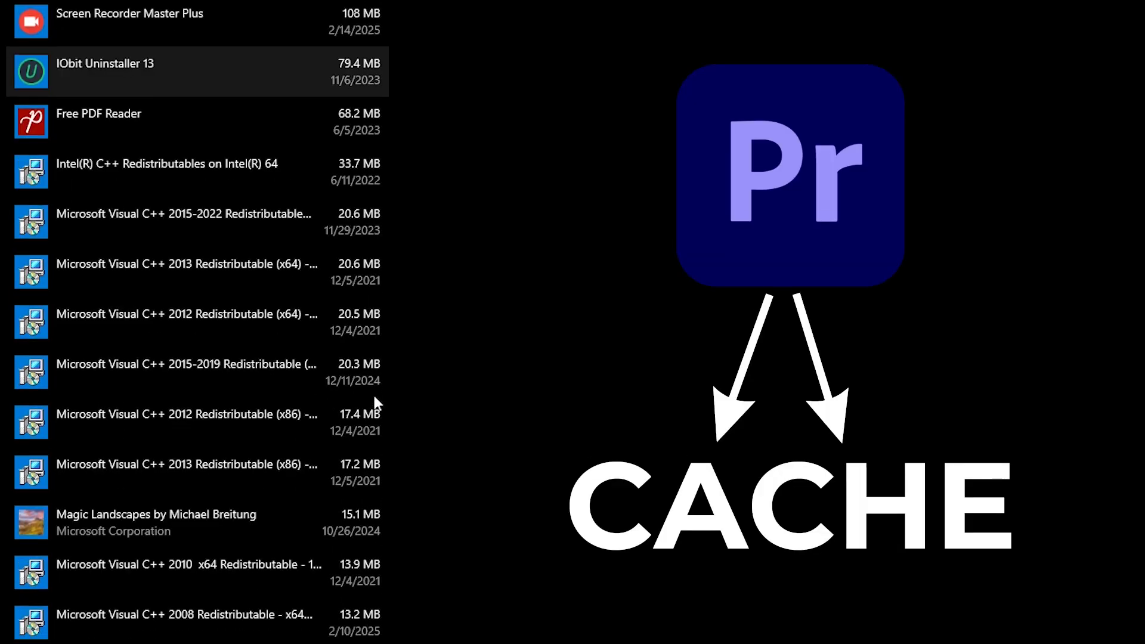
pyautogui.scroll(-5, 373, 396)
pyautogui.scroll(-8, 374, 396)
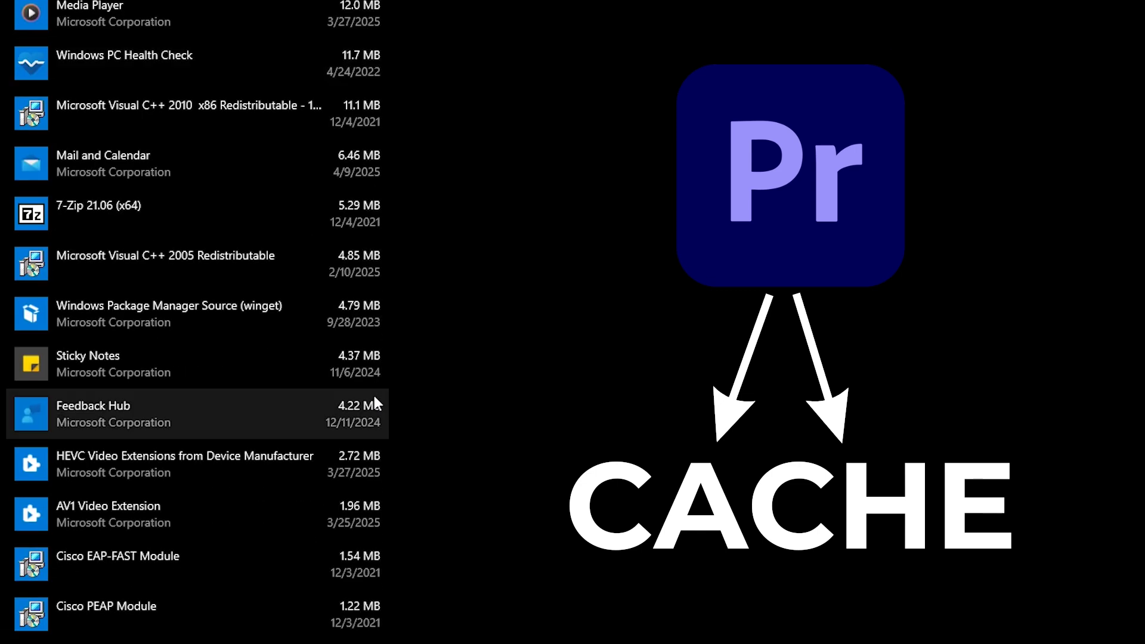
pyautogui.scroll(-4, 374, 395)
pyautogui.scroll(-8, 374, 396)
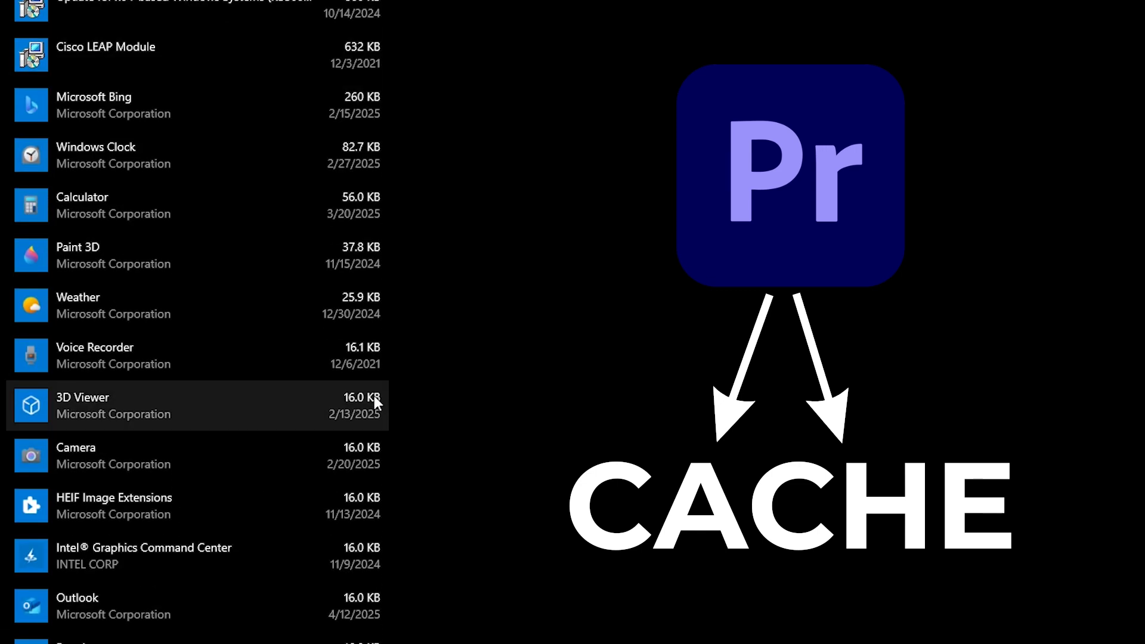
pyautogui.scroll(-7, 374, 396)
pyautogui.scroll(-9, 375, 396)
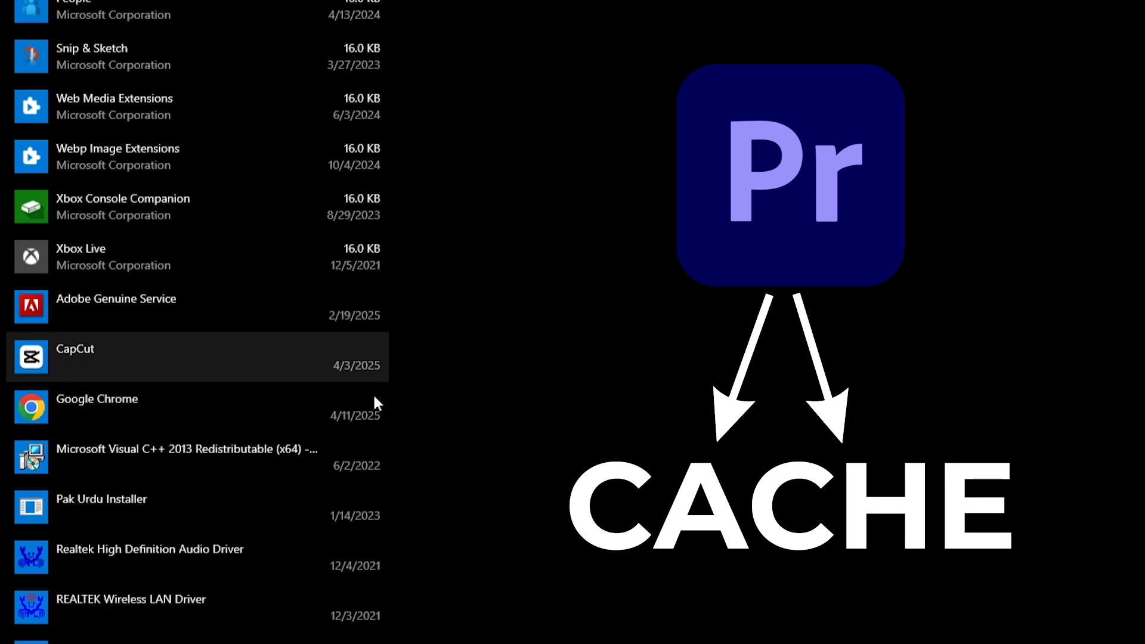
pyautogui.scroll(20, 377, 404)
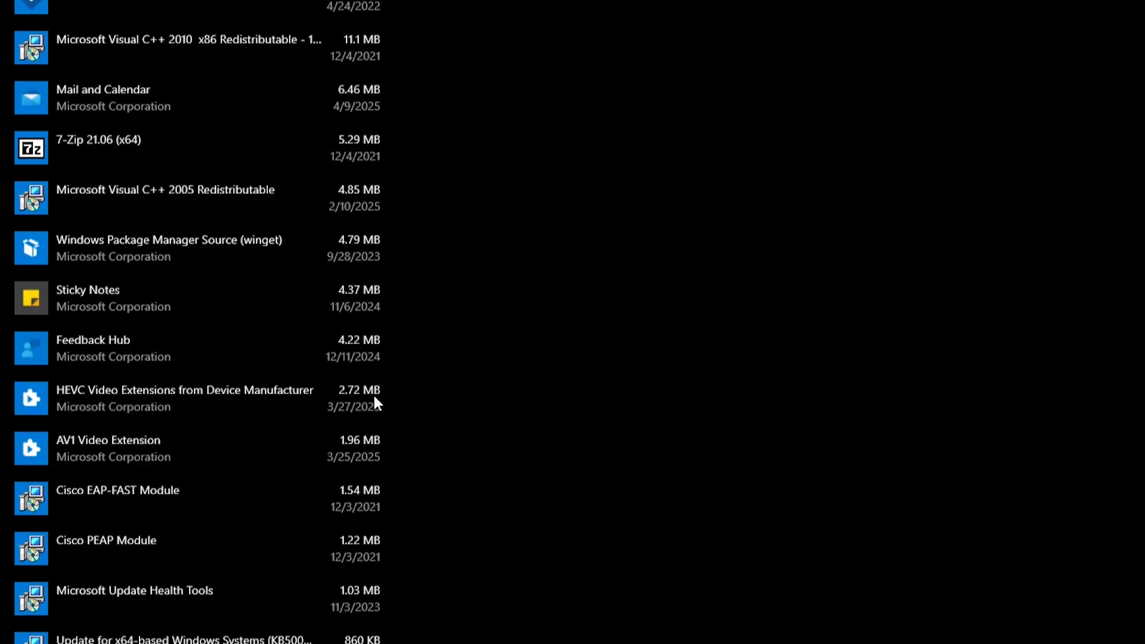
pyautogui.scroll(2, 375, 397)
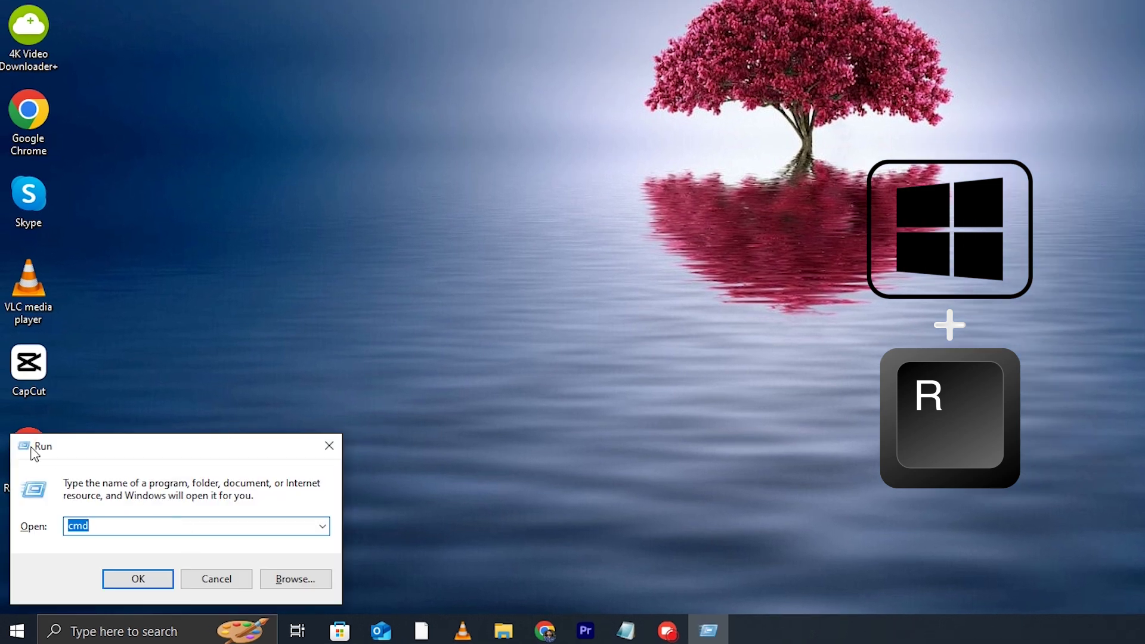
# Step: Copy the Media Cache Files path from Notepad's first line and return to the Run box
pyautogui.click(623, 640)
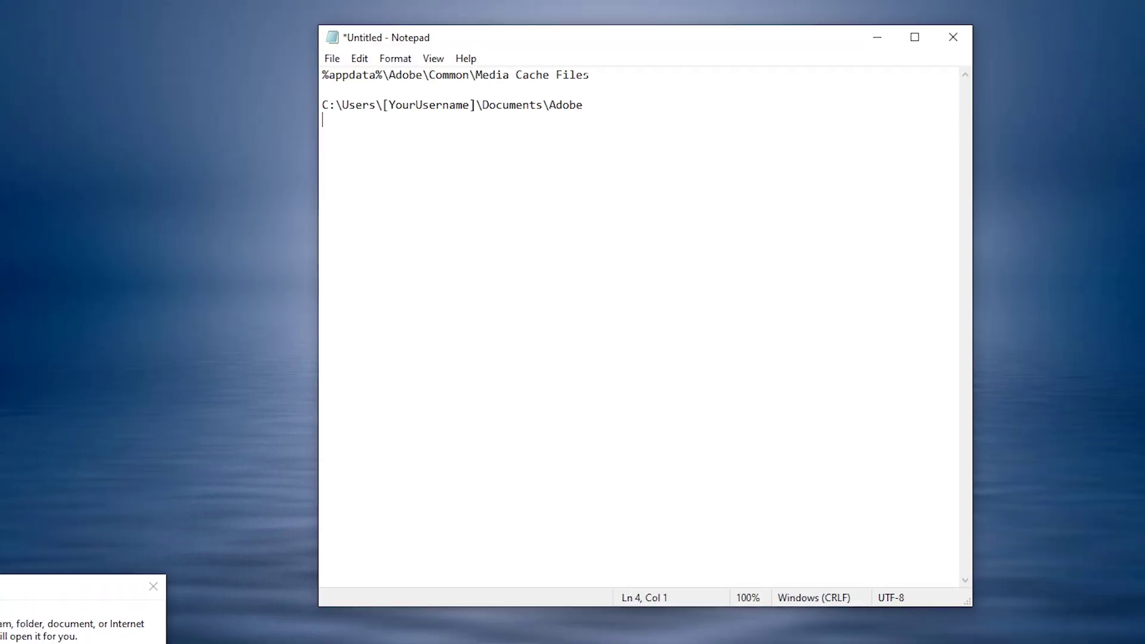
pyautogui.moveTo(590, 74); pyautogui.dragTo(324, 75)
pyautogui.rightClick(323, 75)
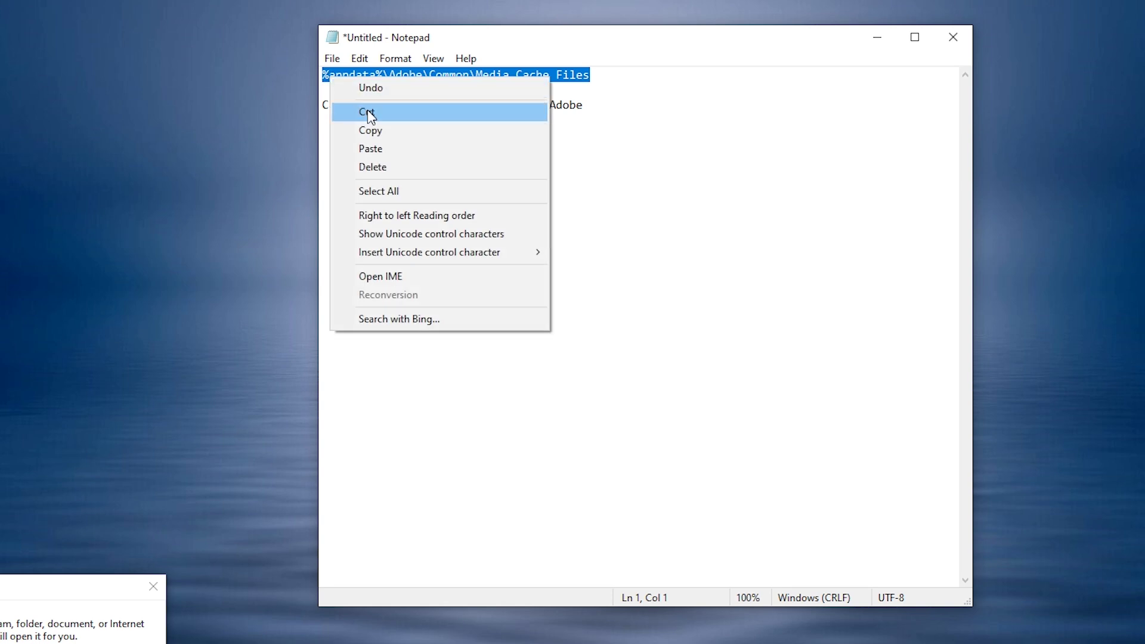
pyautogui.click(370, 128)
pyautogui.hotkey('alt', 'Tab')
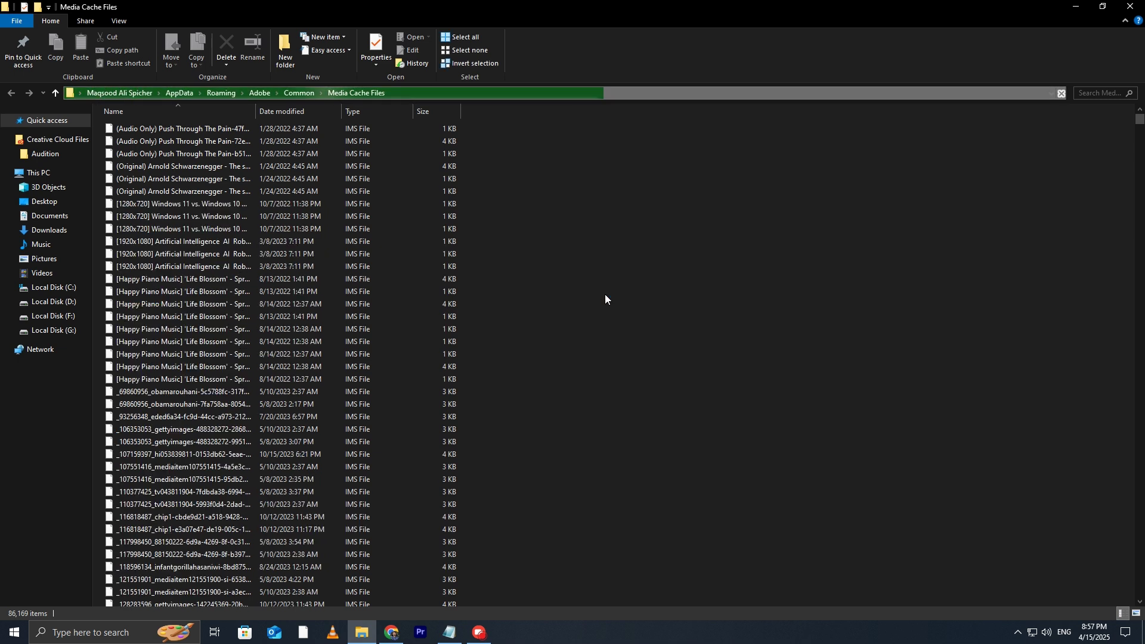
# Step: Scroll through the 86,169 cache files in Media Cache Files and select them all
pyautogui.scroll(-15, 605, 299)
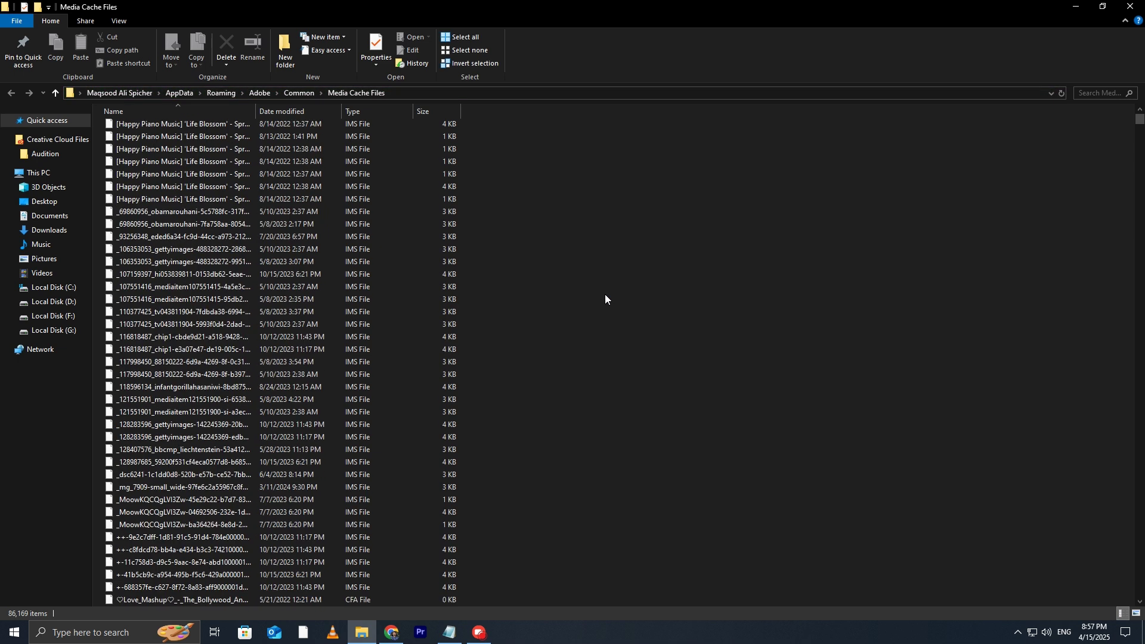
pyautogui.scroll(-5, 606, 299)
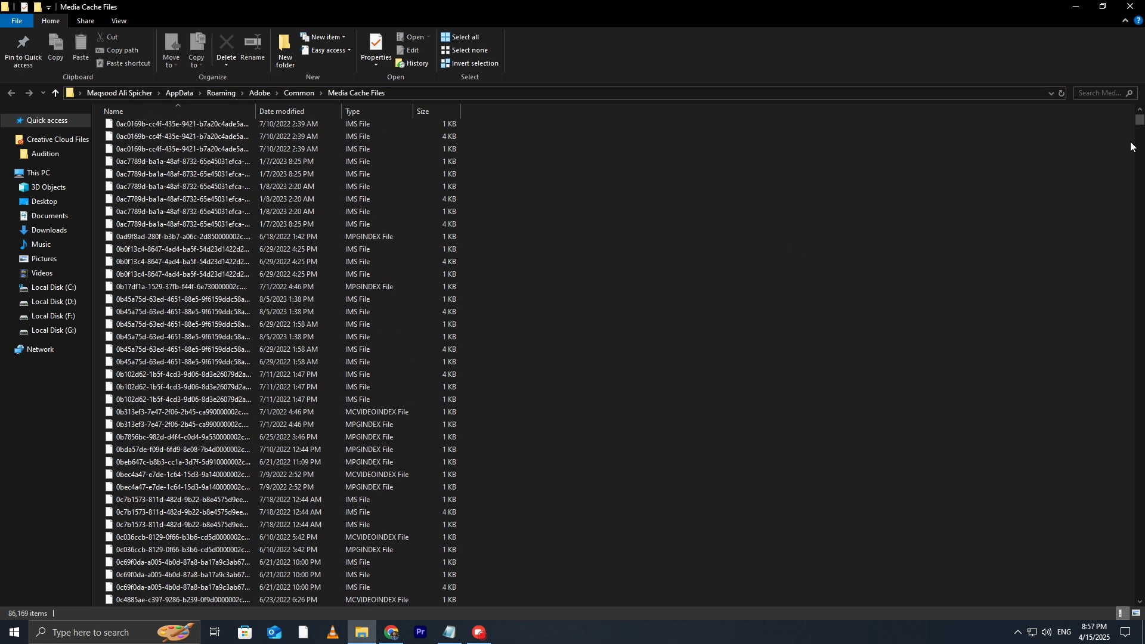
pyautogui.moveTo(1141, 127); pyautogui.dragTo(1140, 592)
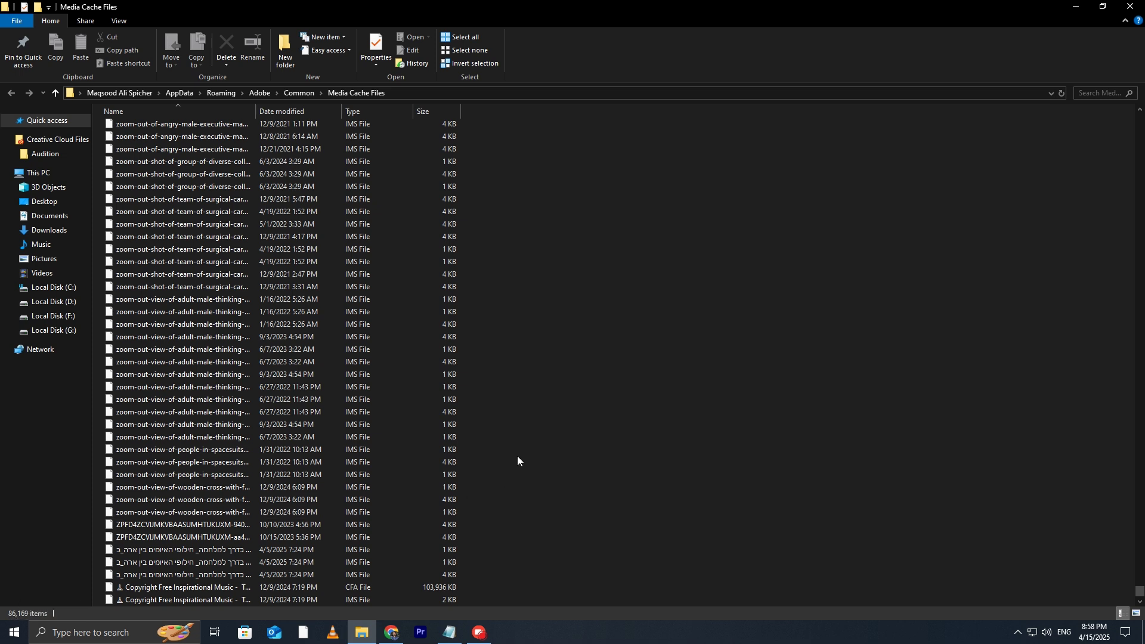
pyautogui.hotkey('ctrl', 'a')
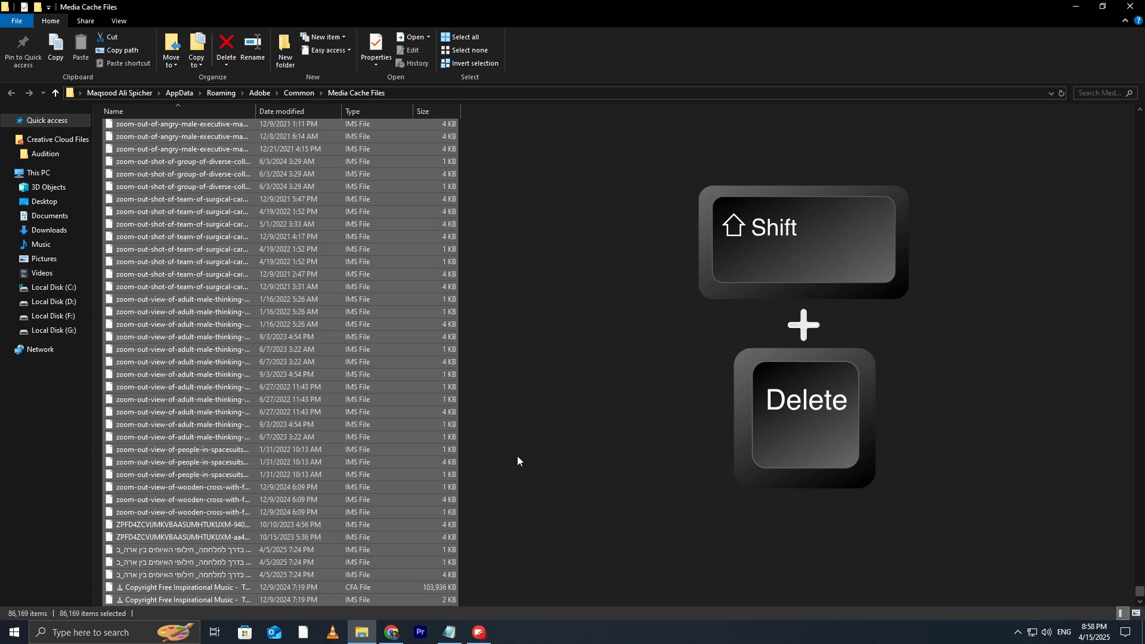
# Step: Permanently delete all 86,169 selected files, confirming with Yes
pyautogui.hotkey('shift', 'Delete')
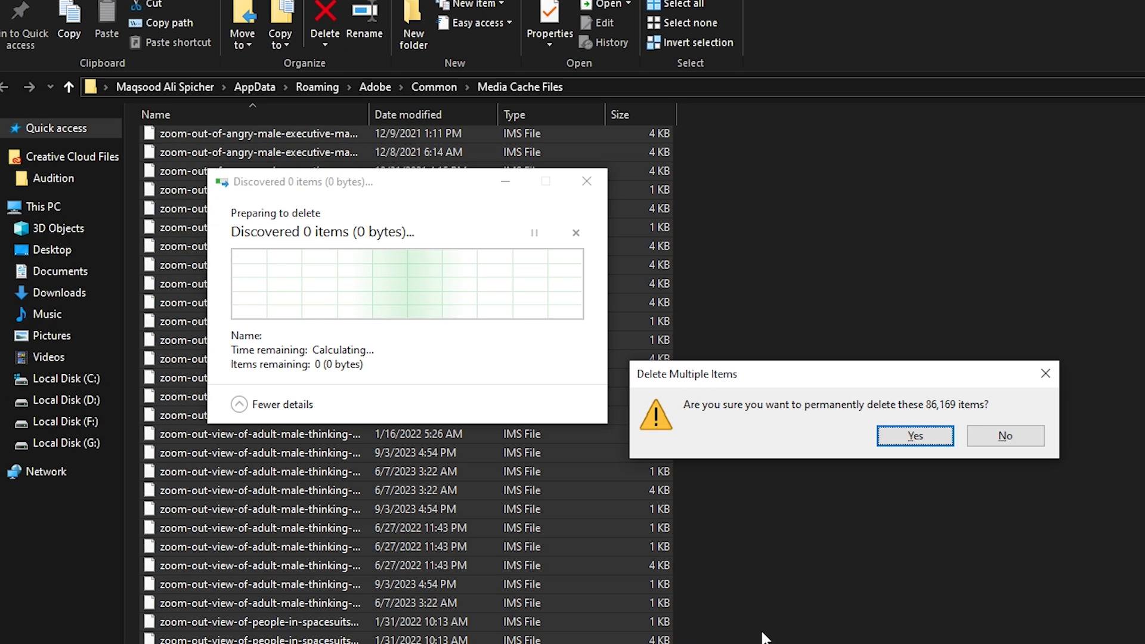
pyautogui.click(921, 440)
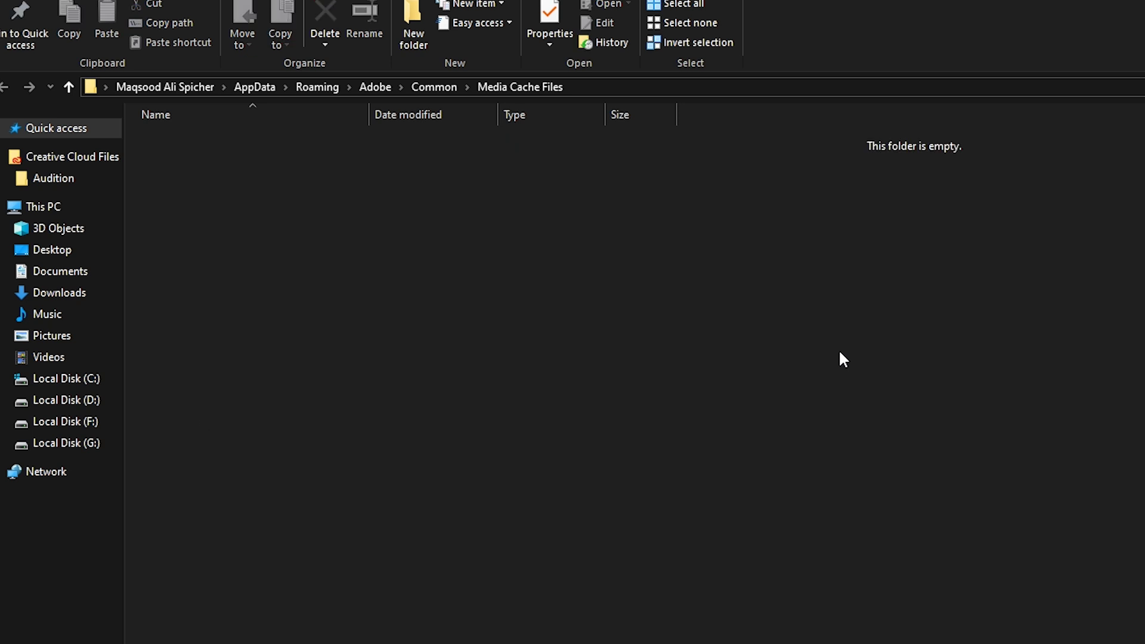
# Step: Close the emptied folder and open This PC to check Local Disk (C:) has 20.0 GB free
pyautogui.click(1133, 6)
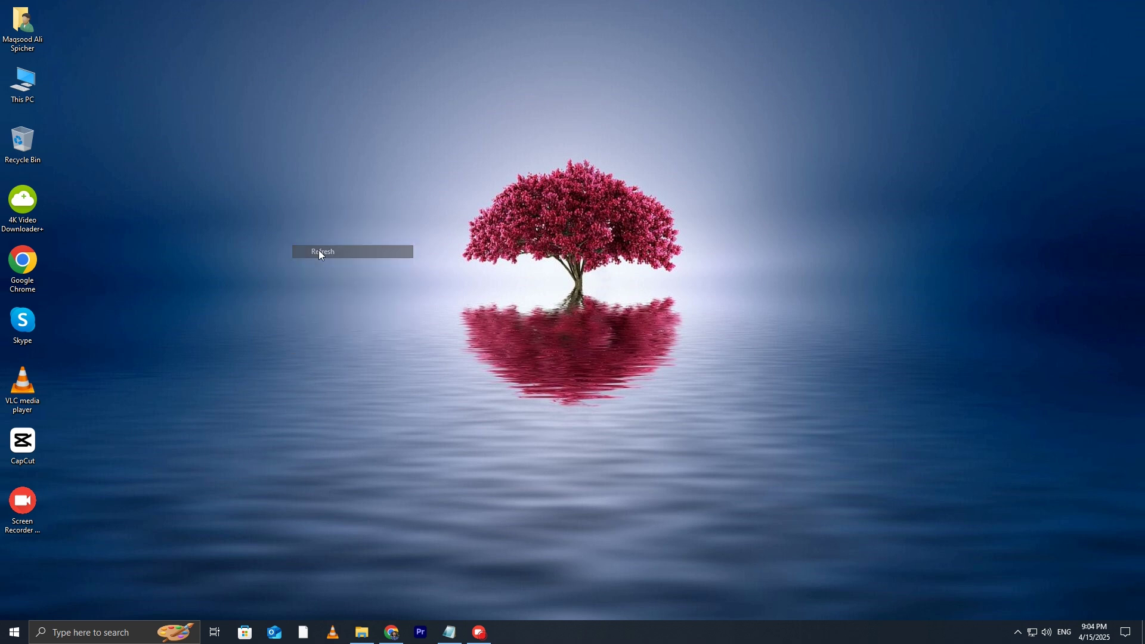
pyautogui.doubleClick(27, 94)
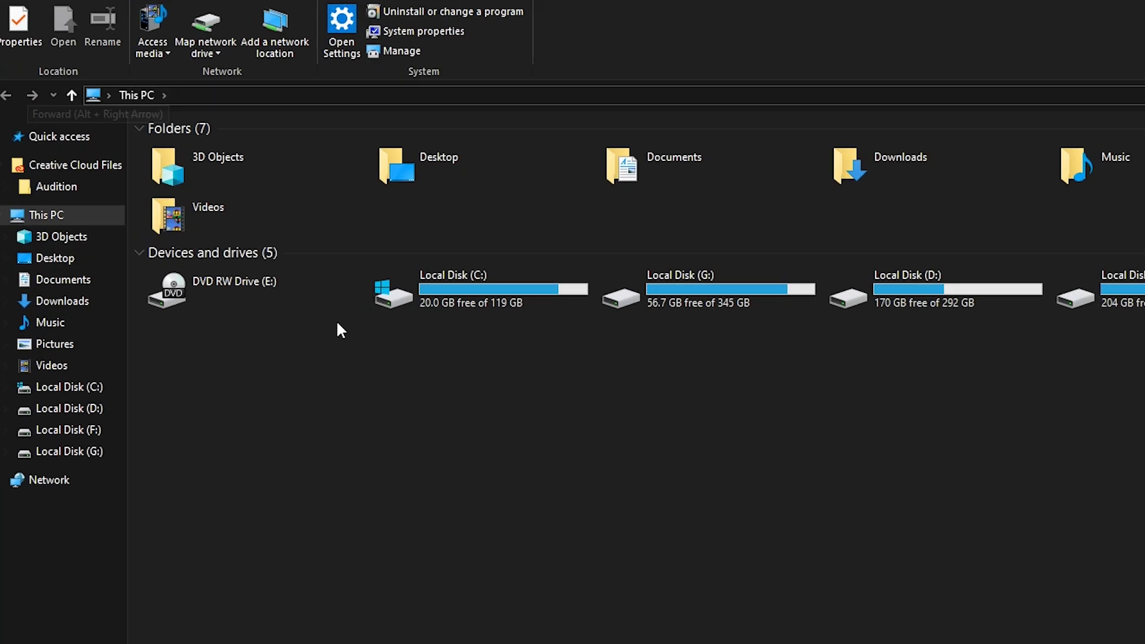